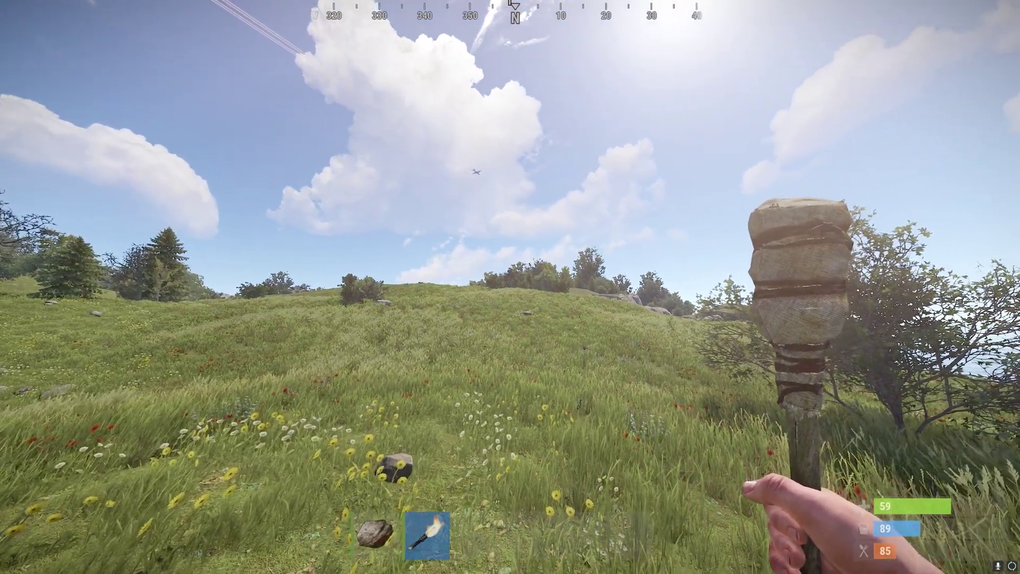
pyautogui.press('g')
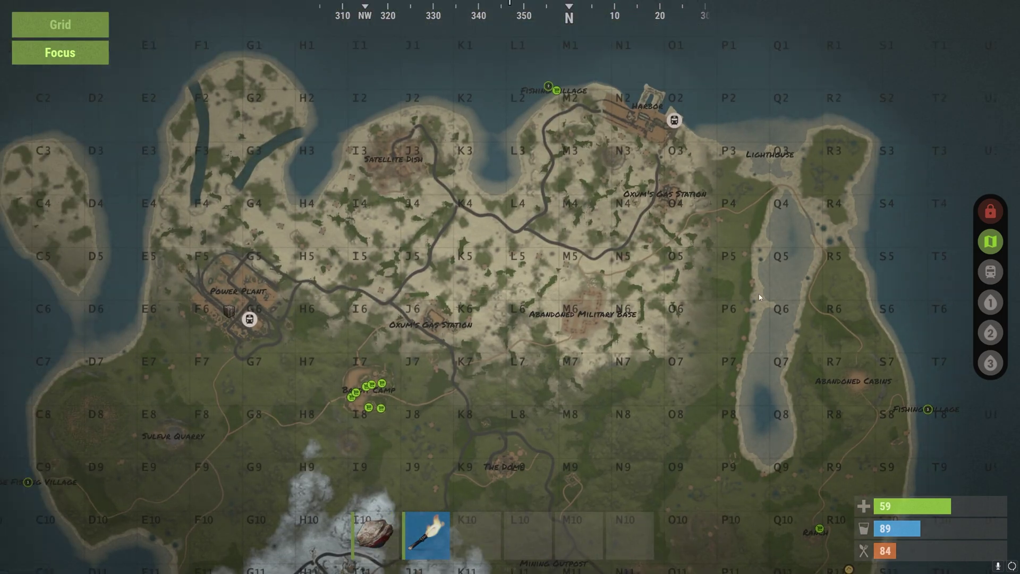
pyautogui.moveTo(547, 204); pyautogui.dragTo(944, 294)
pyautogui.moveTo(873, 417); pyautogui.dragTo(873, 136)
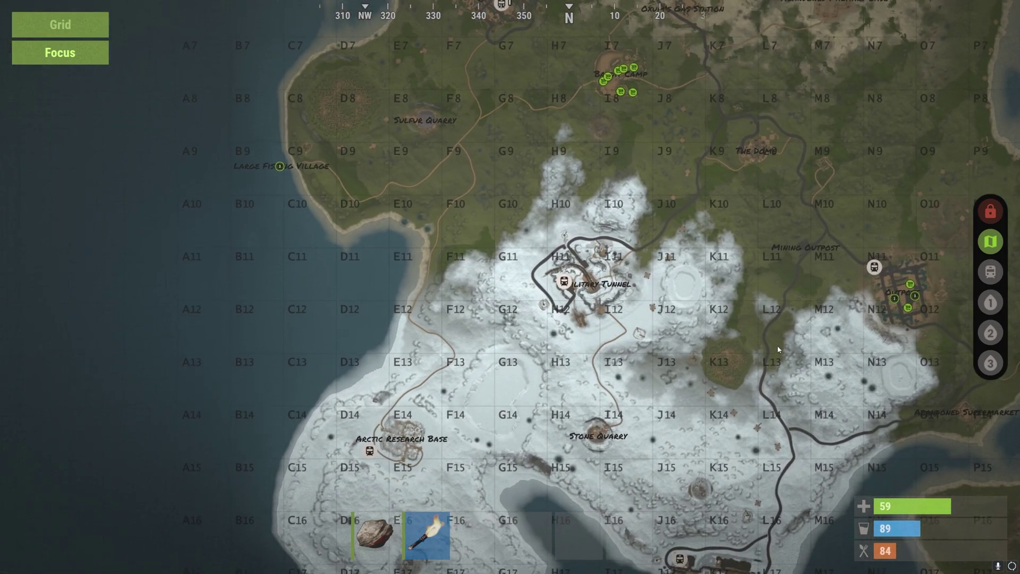
pyautogui.moveTo(785, 419)
pyautogui.mouseDown()
pyautogui.moveTo(790, 189)
pyautogui.moveTo(537, 112)
pyautogui.mouseUp()
pyautogui.moveTo(651, 52); pyautogui.dragTo(626, 268)
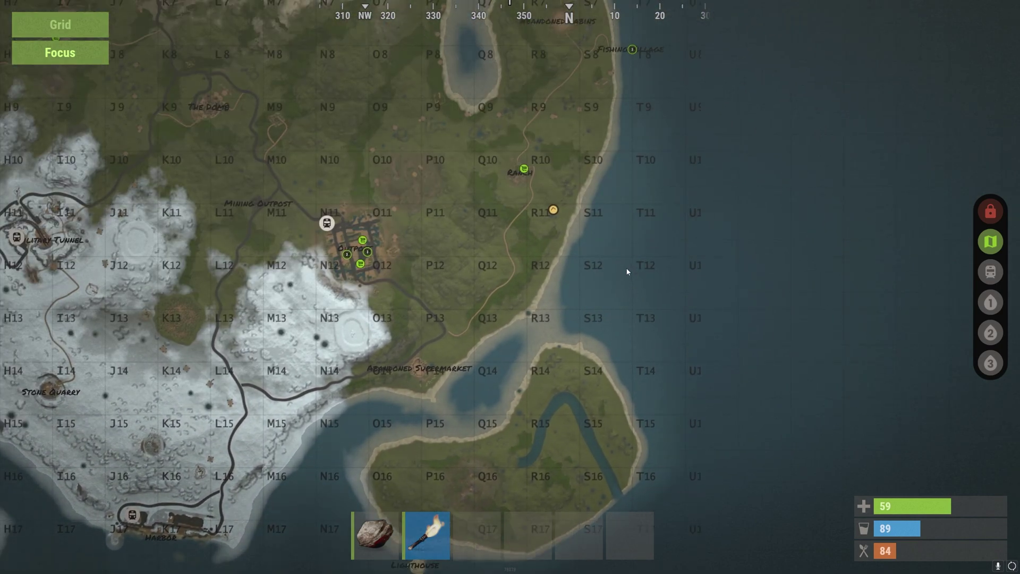
pyautogui.scroll(-3, 602, 194)
pyautogui.press('g')
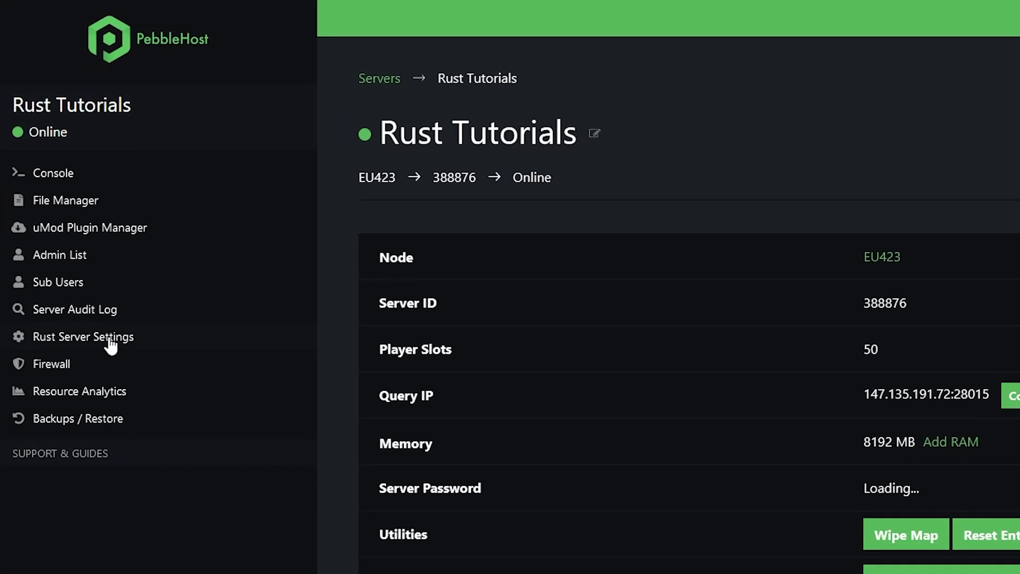
pyautogui.click(110, 342)
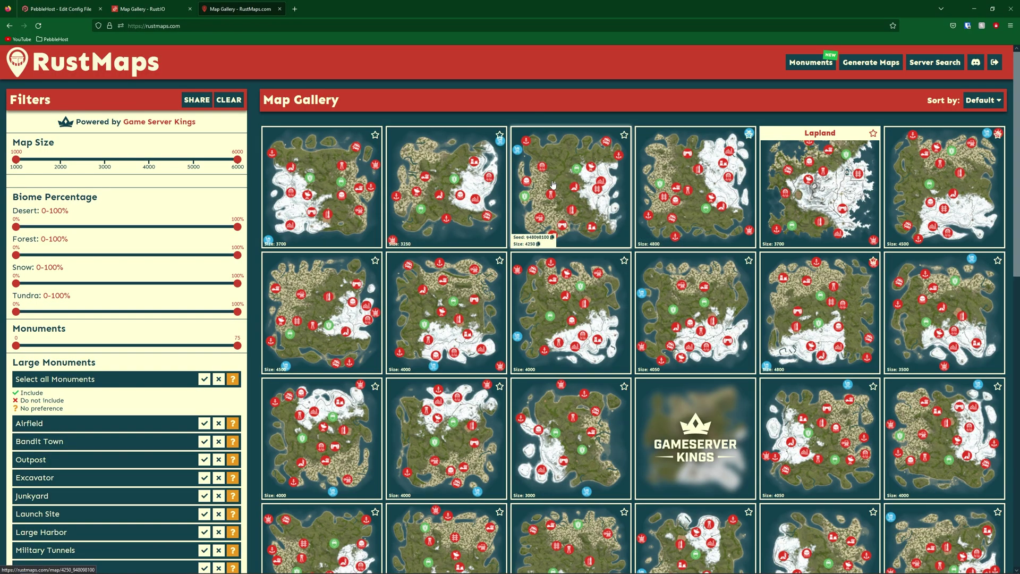
pyautogui.click(604, 193)
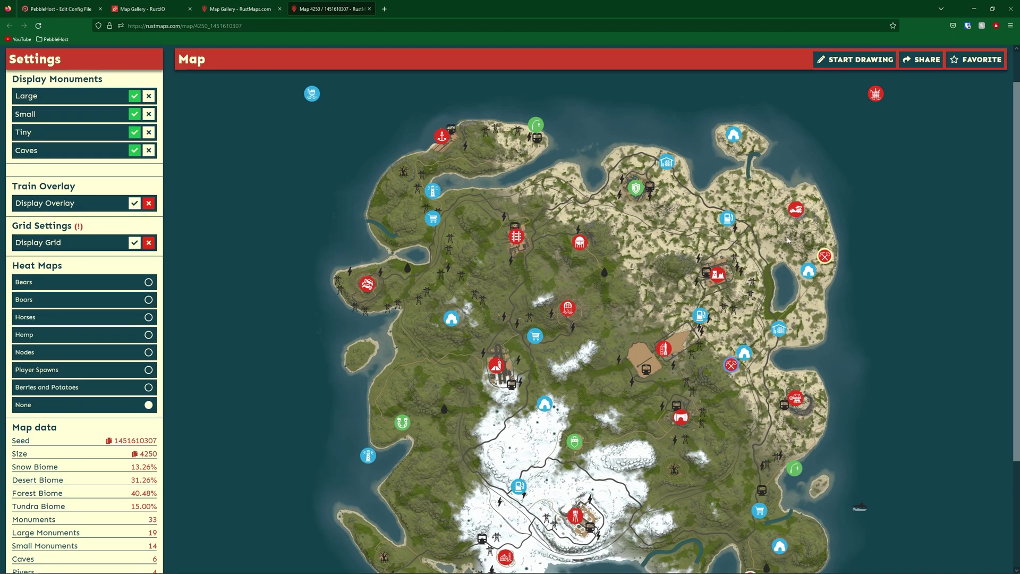
pyautogui.scroll(-1, 657, 279)
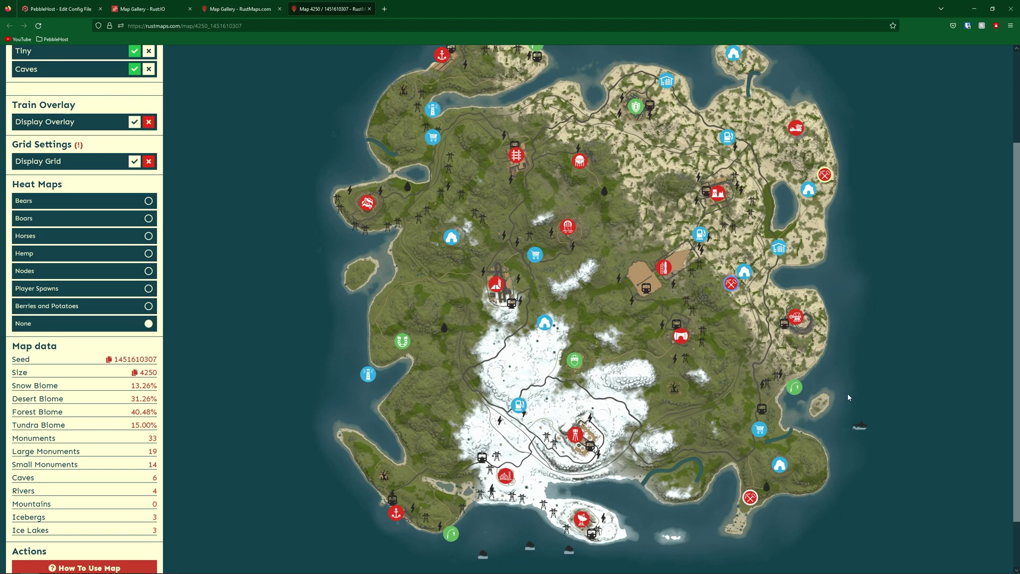
pyautogui.scroll(2, 871, 415)
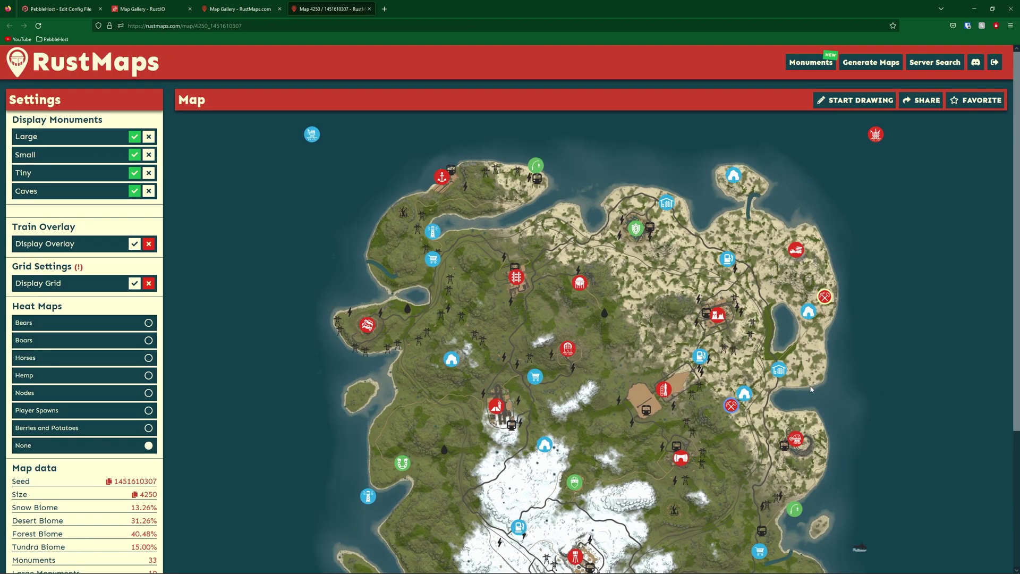
pyautogui.scroll(-3, 381, 333)
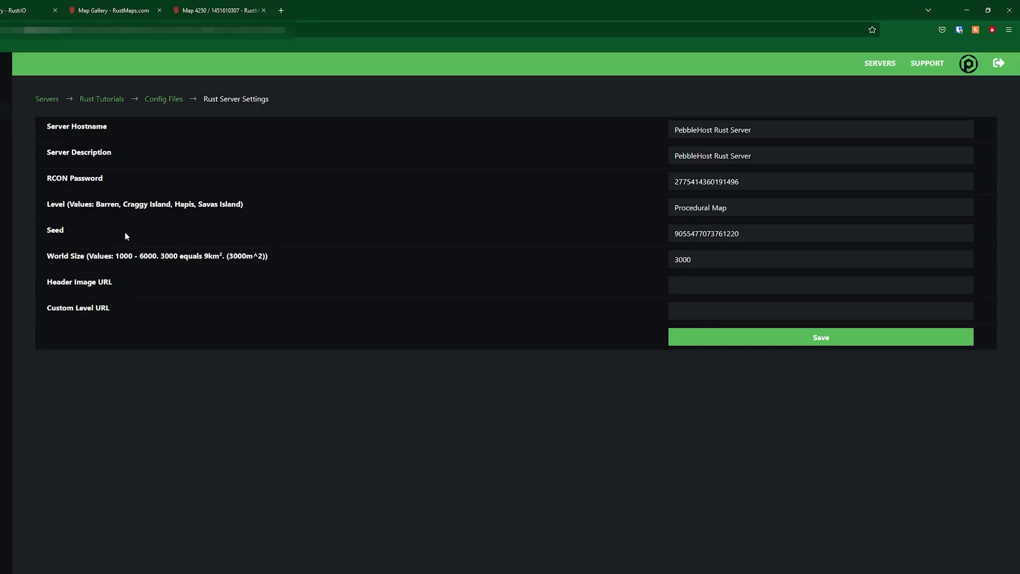
pyautogui.moveTo(763, 233); pyautogui.dragTo(658, 231)
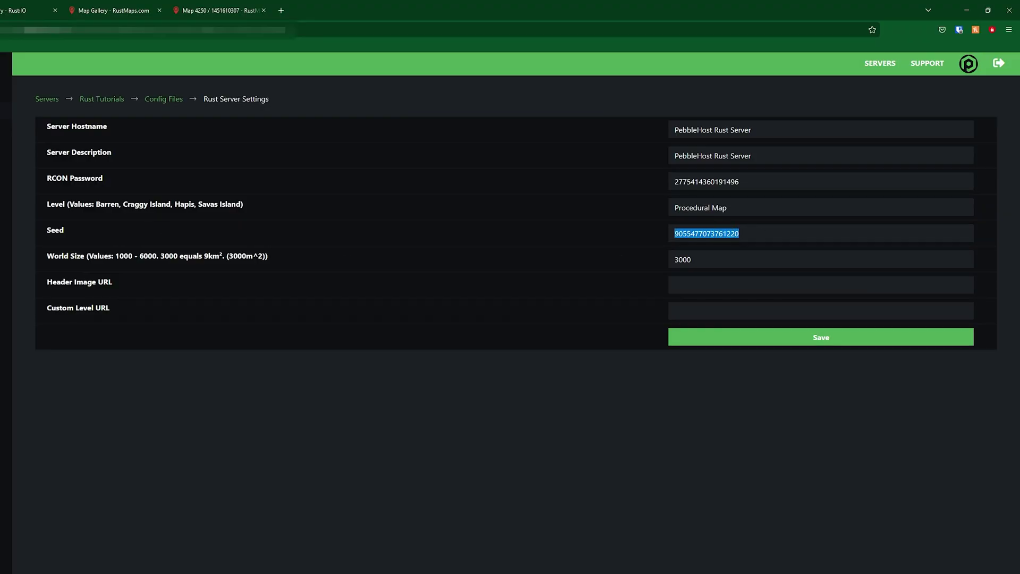
pyautogui.hotkey('ctrl', 'v')
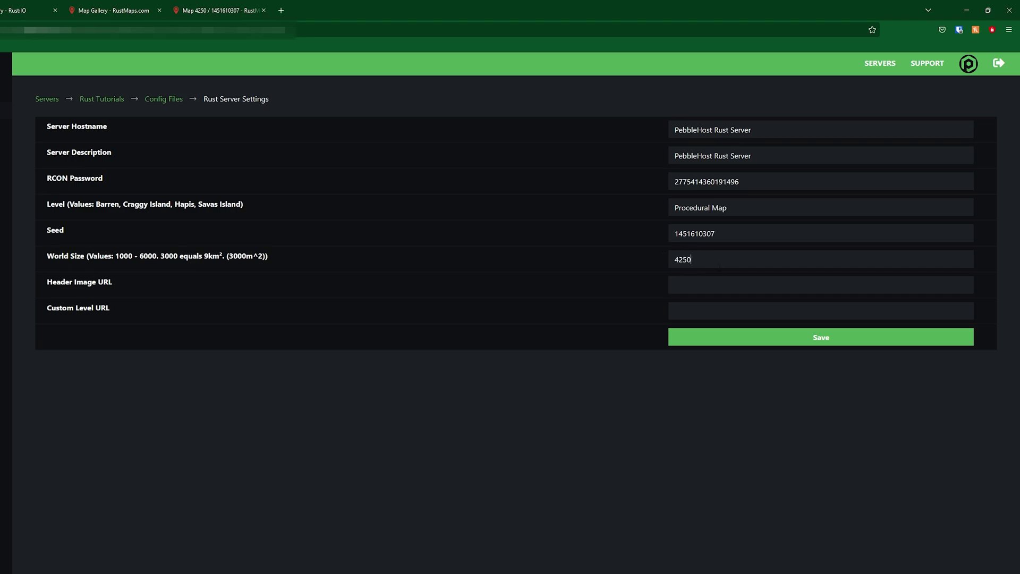
pyautogui.click(753, 338)
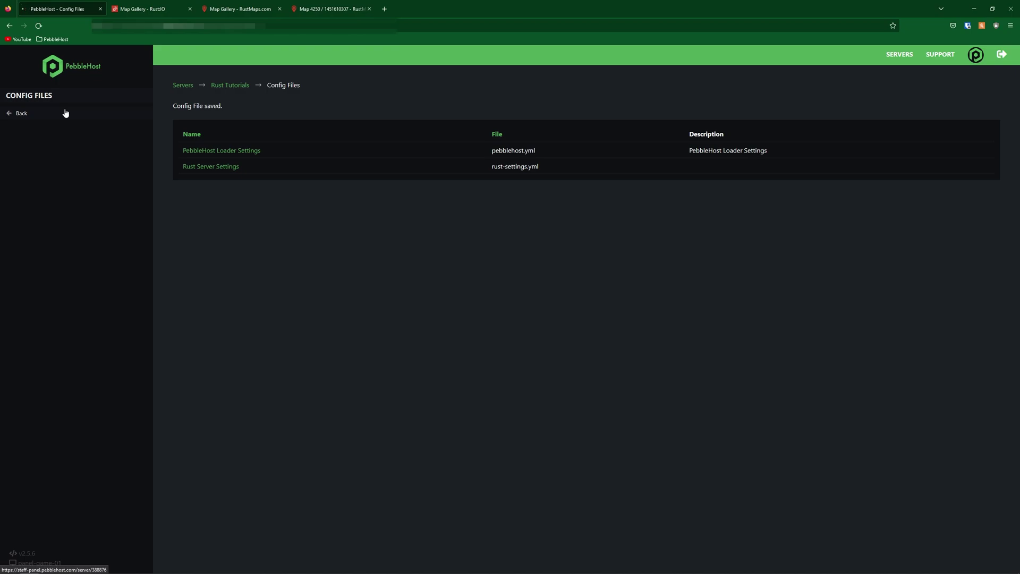
# - Run the Wipe Map script on the server, then join PebbleHost Rust Server in Rust
pyautogui.click(65, 113)
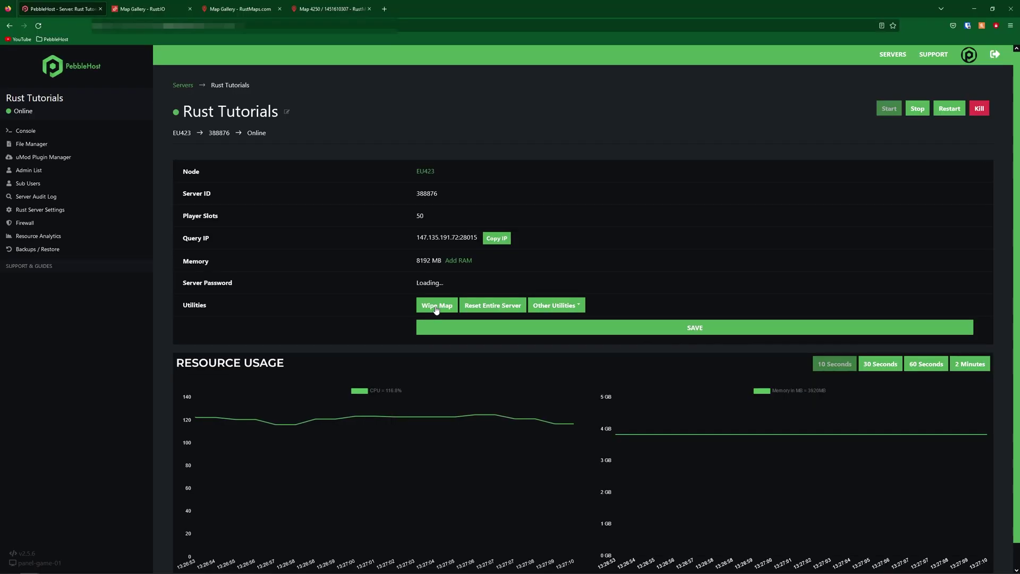
pyautogui.click(555, 344)
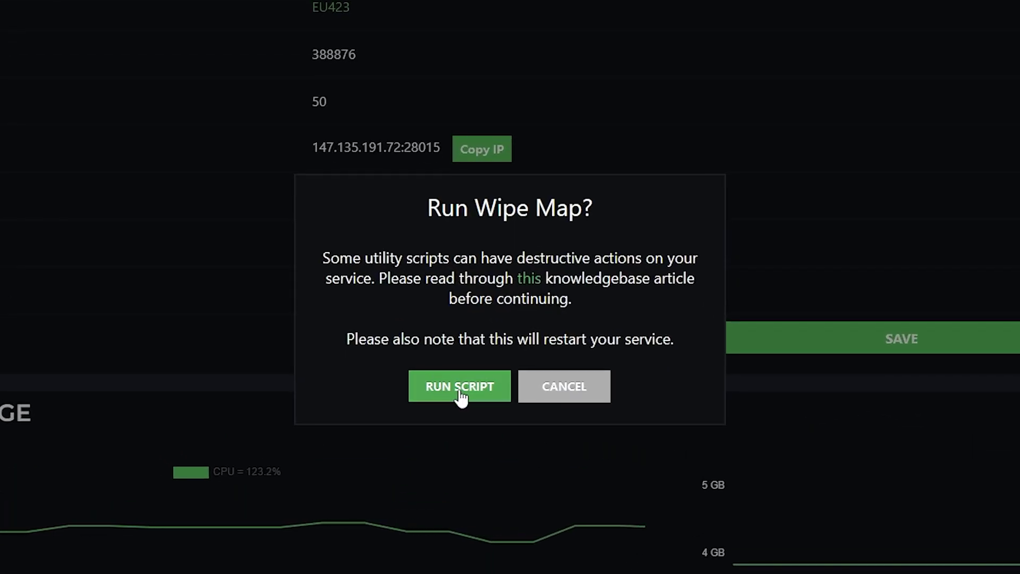
pyautogui.click(460, 395)
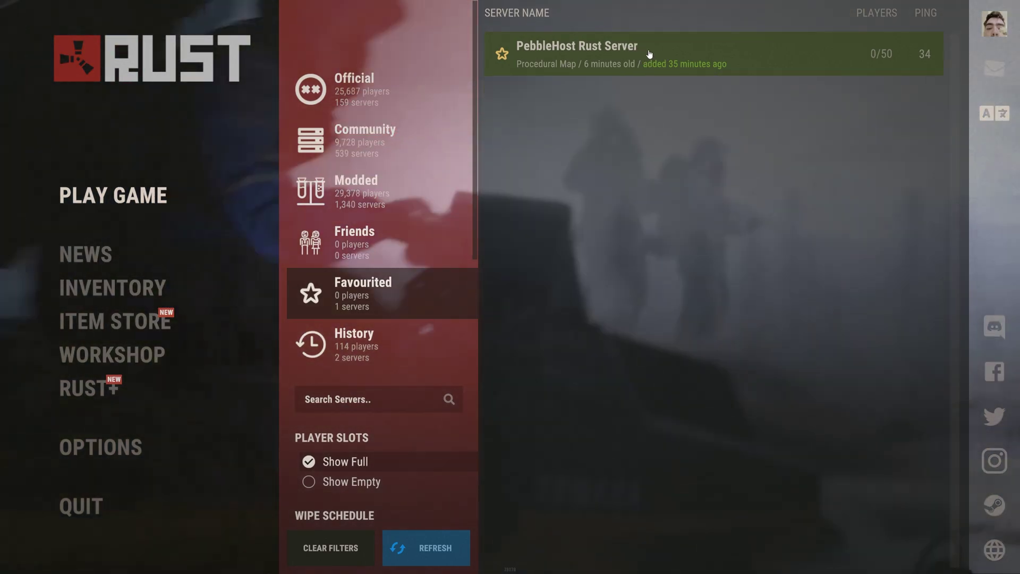
pyautogui.click(656, 52)
pyautogui.click(630, 459)
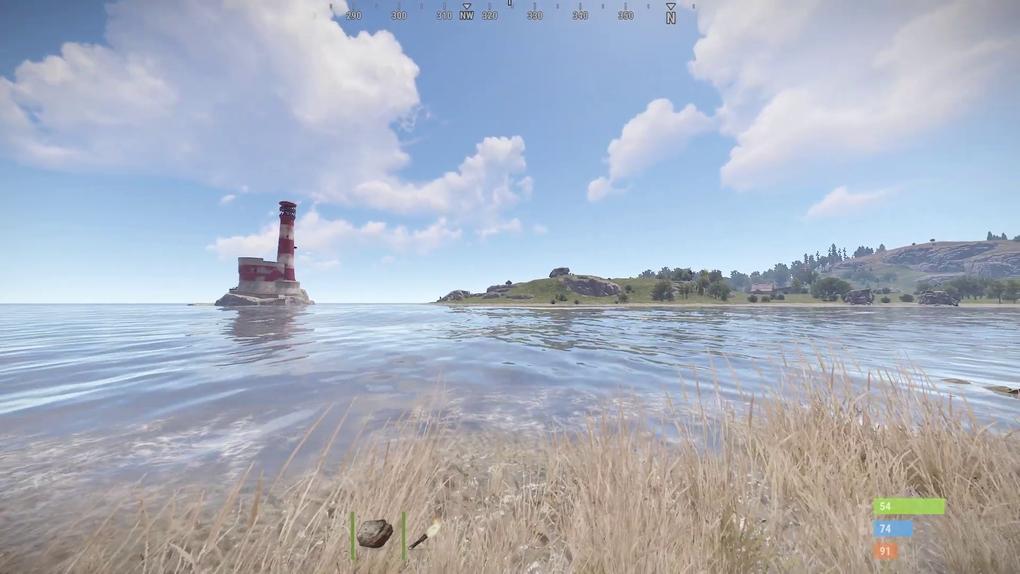
pyautogui.press('g')
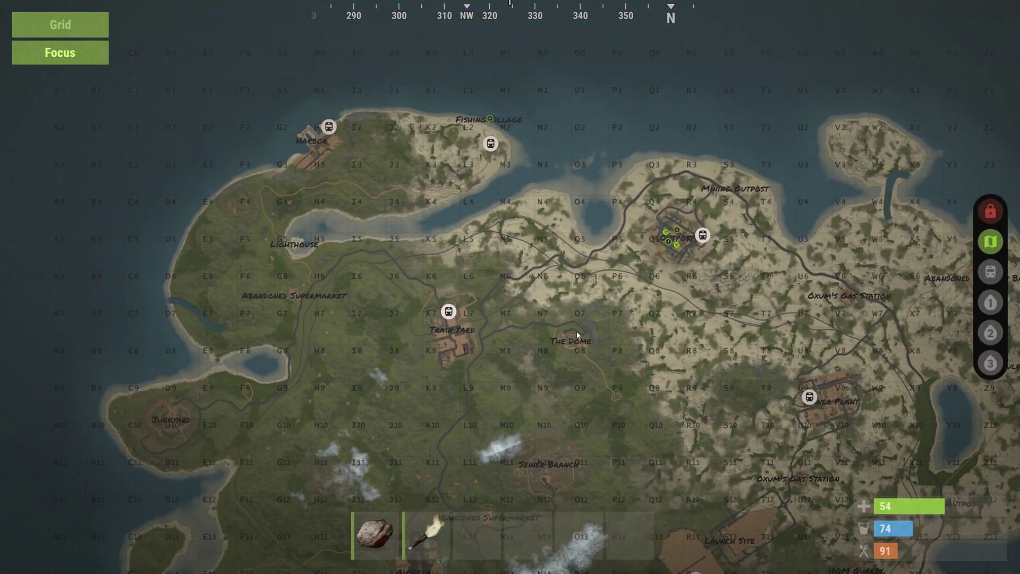
pyautogui.moveTo(509, 286)
pyautogui.mouseDown()
pyautogui.moveTo(627, 252)
pyautogui.moveTo(564, 182)
pyautogui.moveTo(781, 233)
pyautogui.moveTo(452, 374)
pyautogui.moveTo(379, 372)
pyautogui.mouseUp()
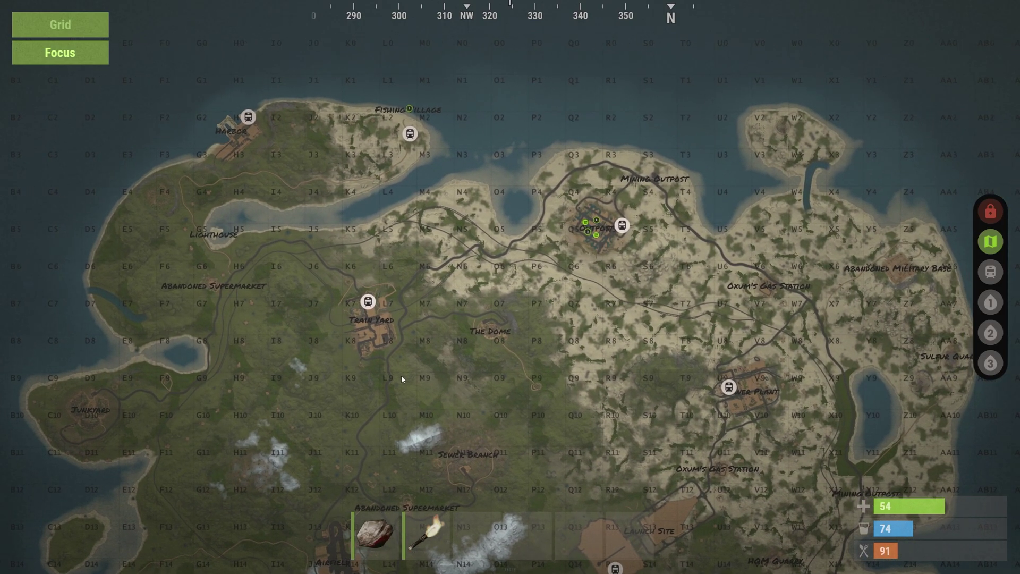
pyautogui.press('g')
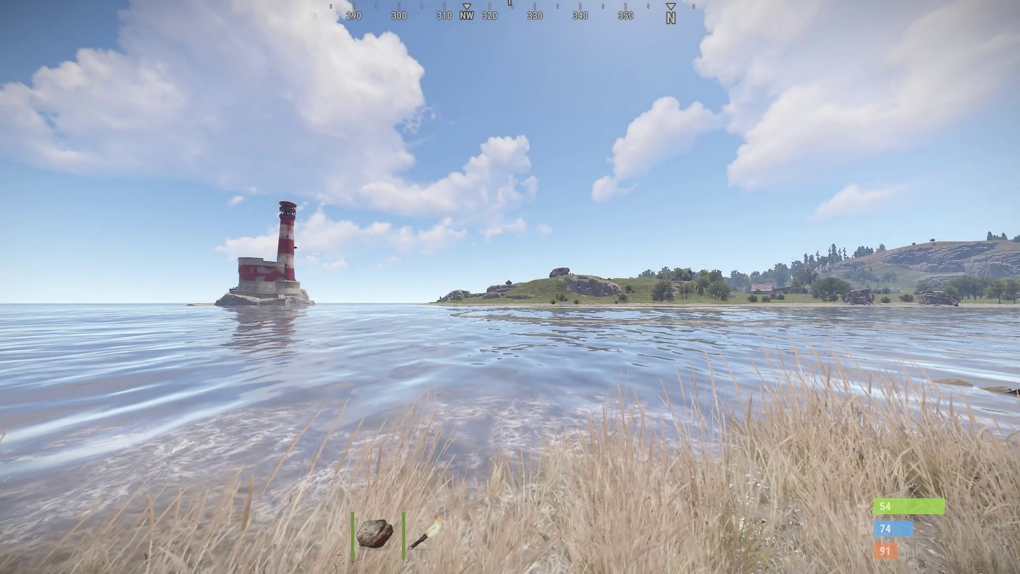